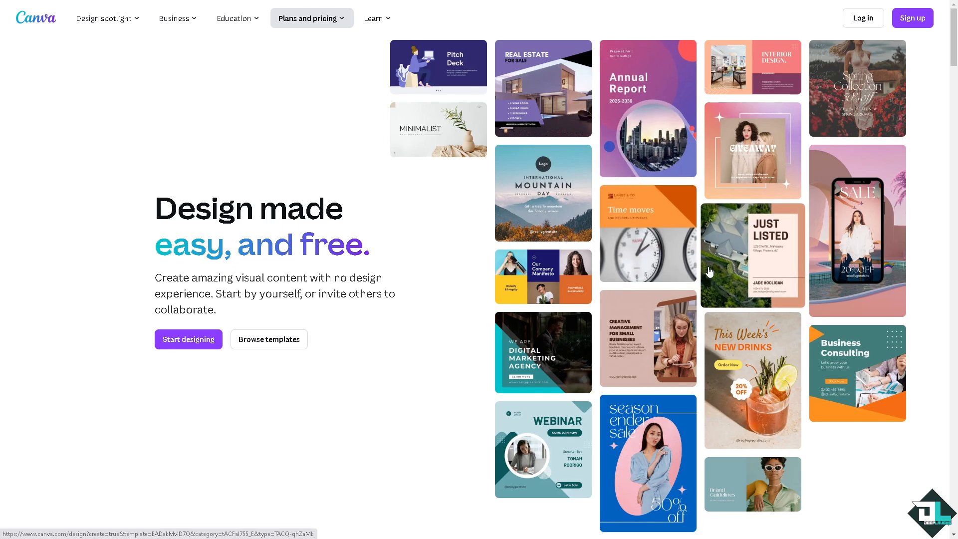
Open the sign-up options, show the other ways to continue, and choose to continue with a work email.
click(912, 23)
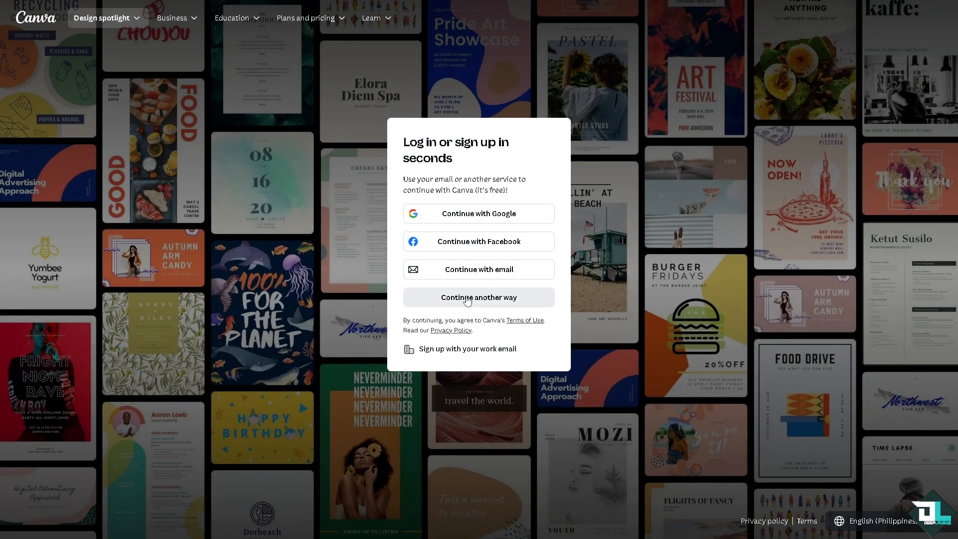
click(467, 299)
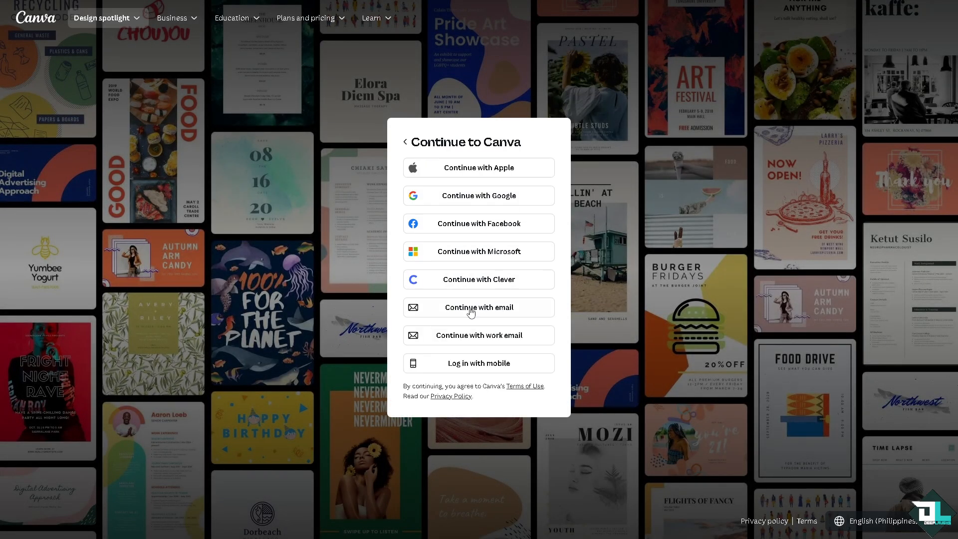
click(468, 338)
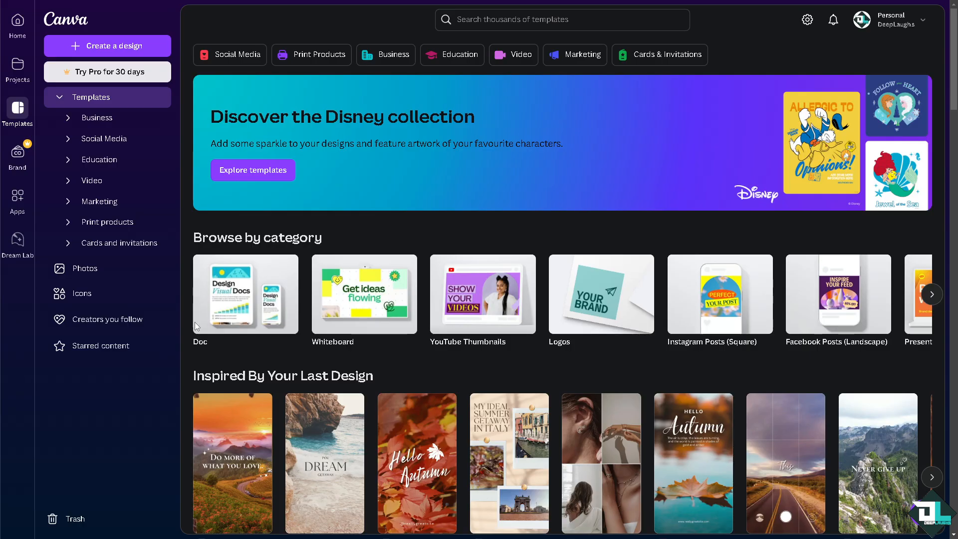
Look over the template suggestions and create a blank YouTube thumbnail from the YouTube Thumbnails category.
scroll(325, 371, down, 3)
scroll(327, 398, down, 2)
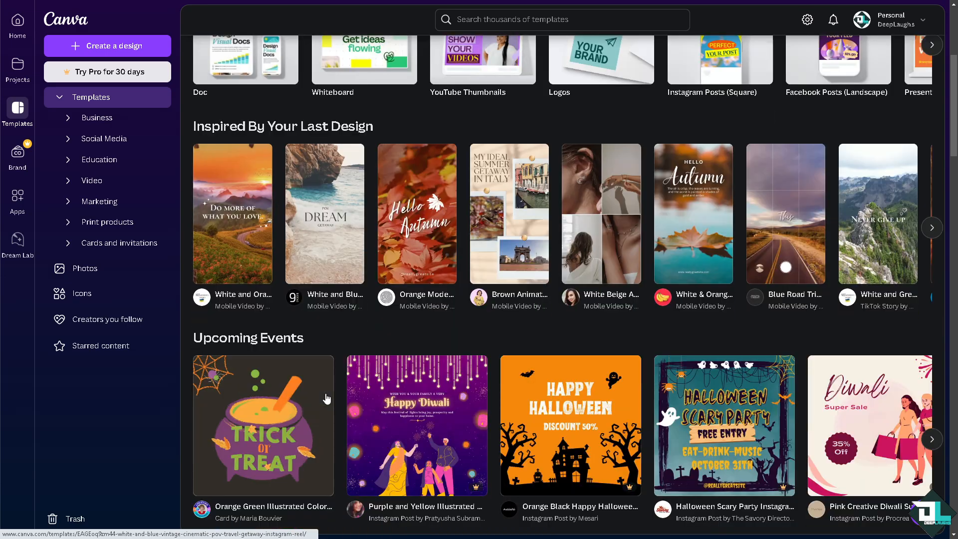
mouse_move(319, 399)
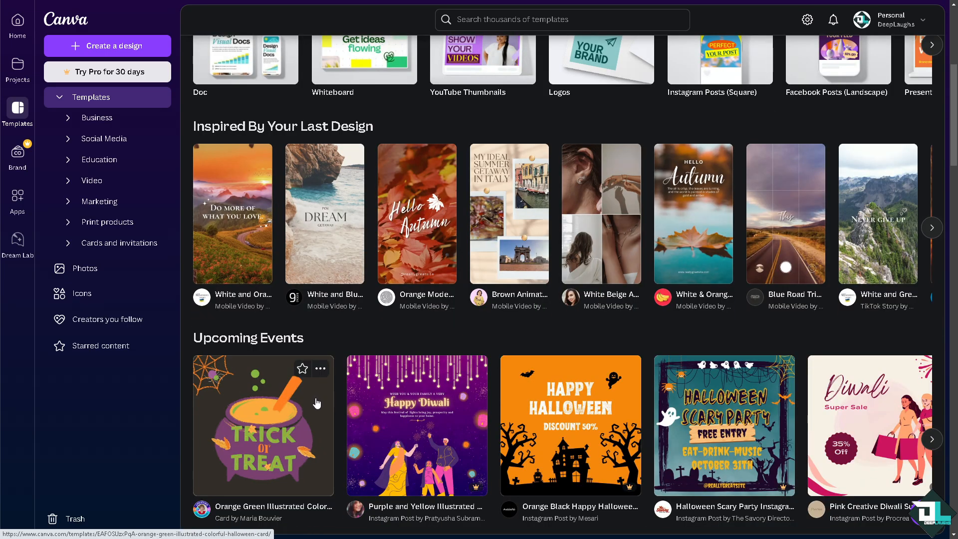
scroll(316, 402, down, 10)
scroll(316, 402, up, 8)
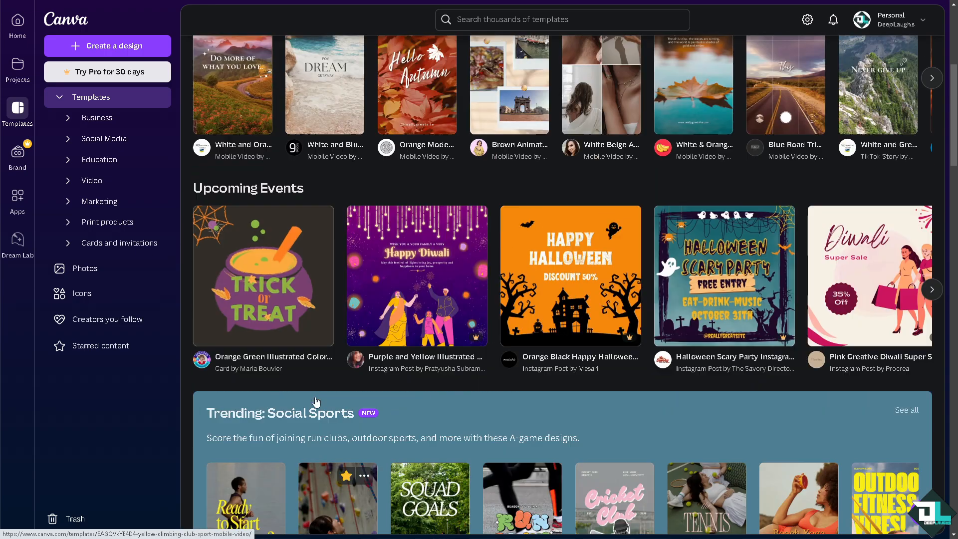
scroll(316, 402, up, 8)
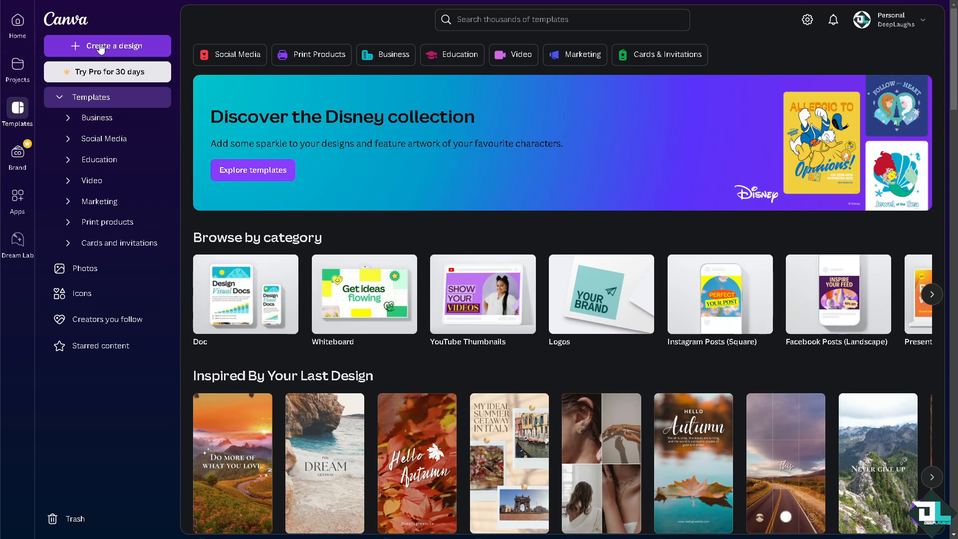
click(475, 298)
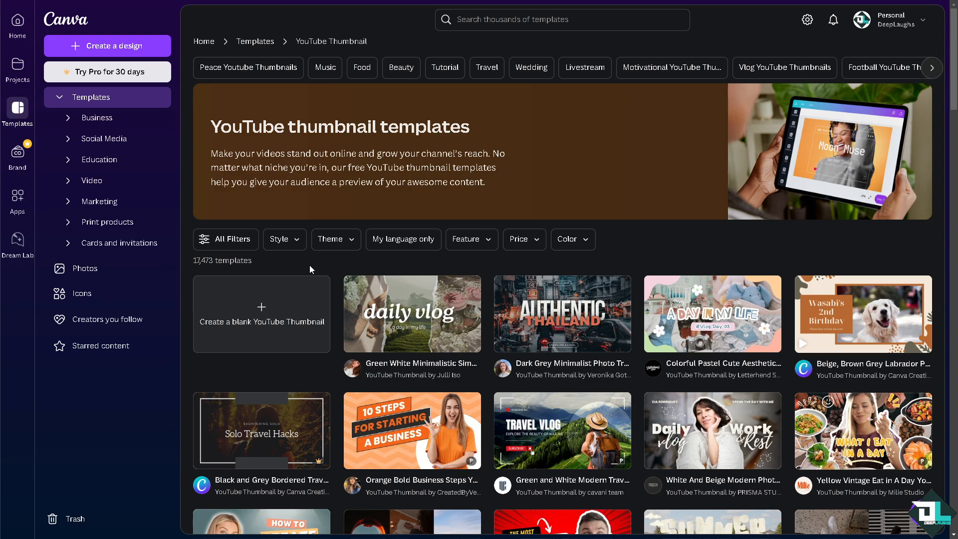
click(291, 297)
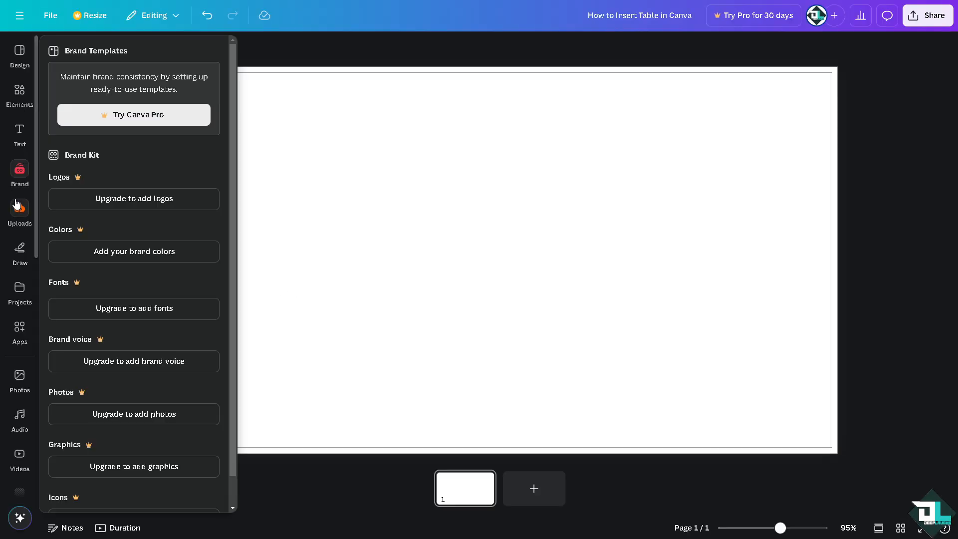
Place the uploaded "How to Insert Table" image on the first page and enlarge it to fill the canvas.
click(20, 208)
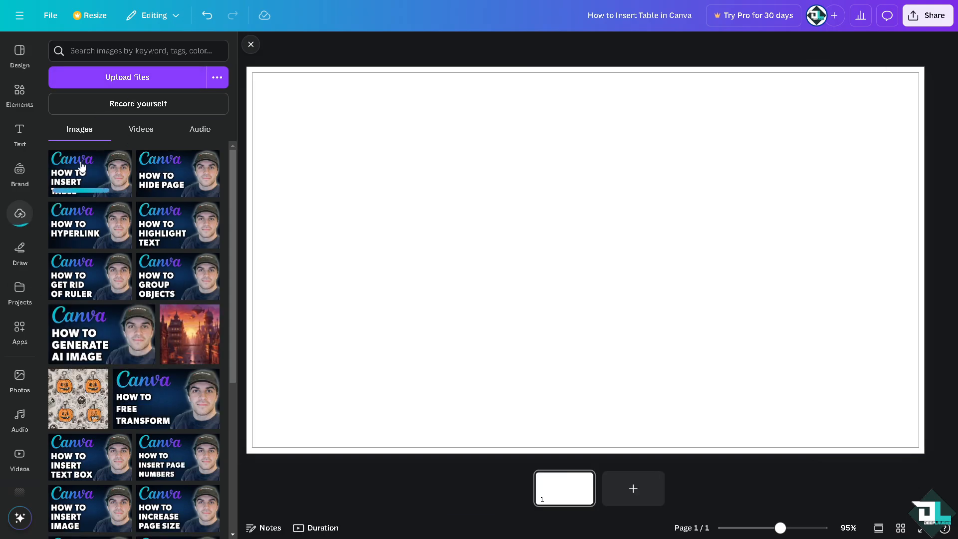
click(89, 171)
click(250, 44)
drag(414, 191, 282, 119)
drag(573, 303, 838, 427)
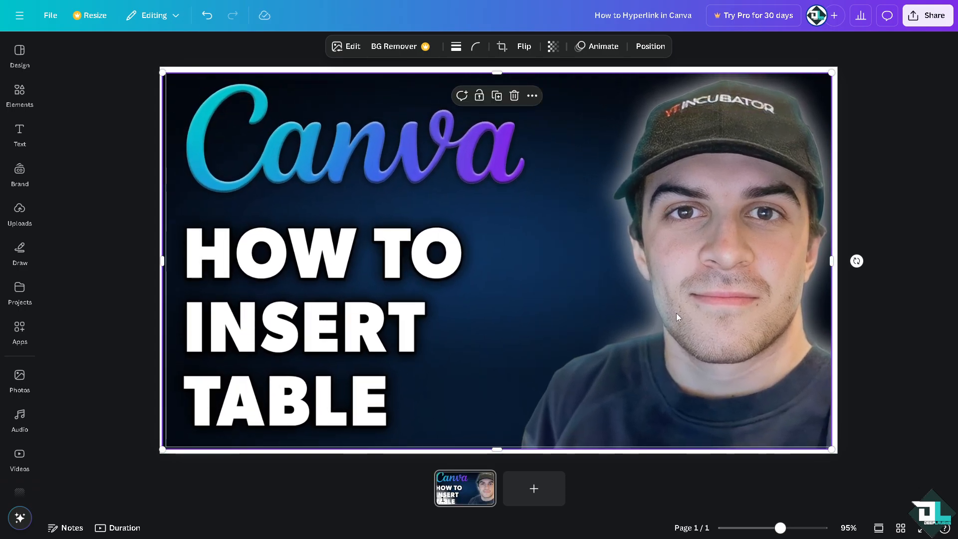
drag(676, 313, 680, 313)
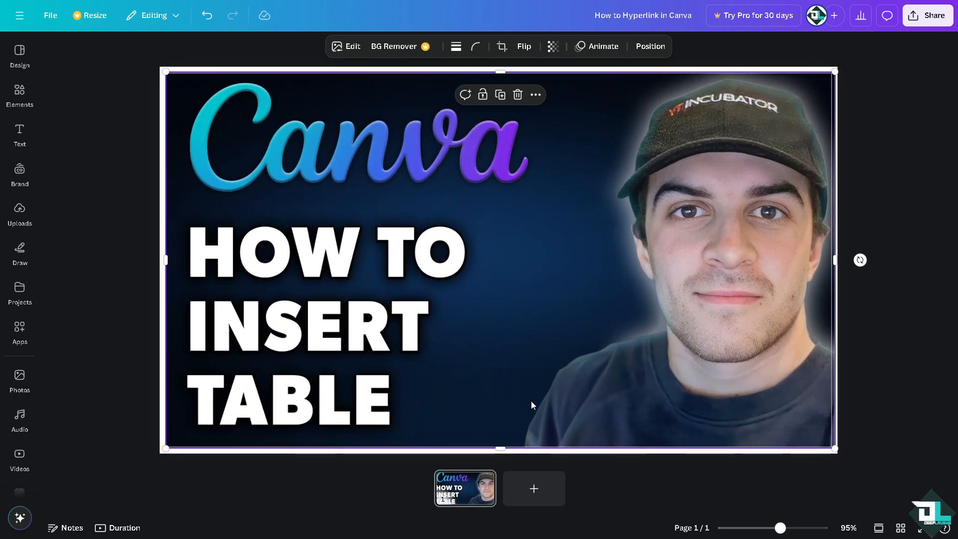
Add a blank second page and search the elements library for "Table".
click(532, 501)
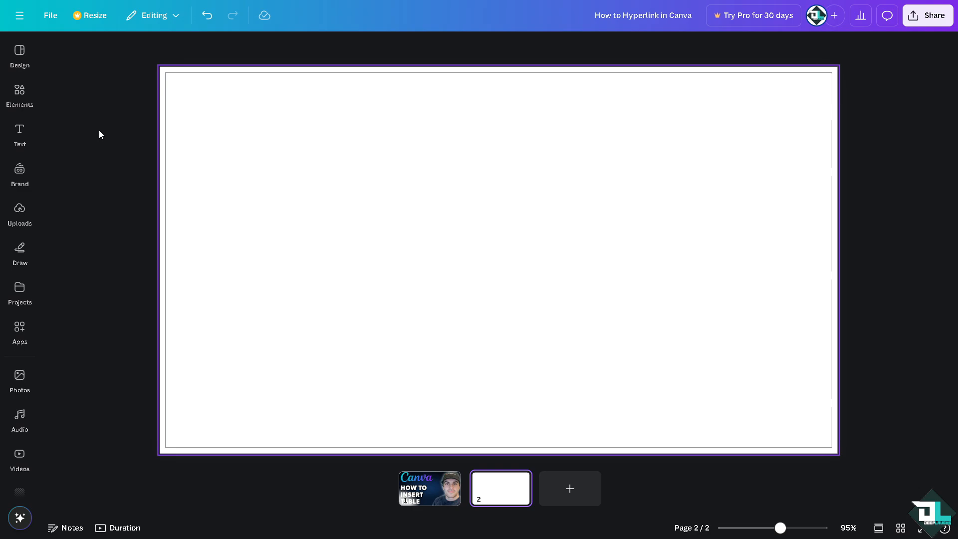
click(31, 99)
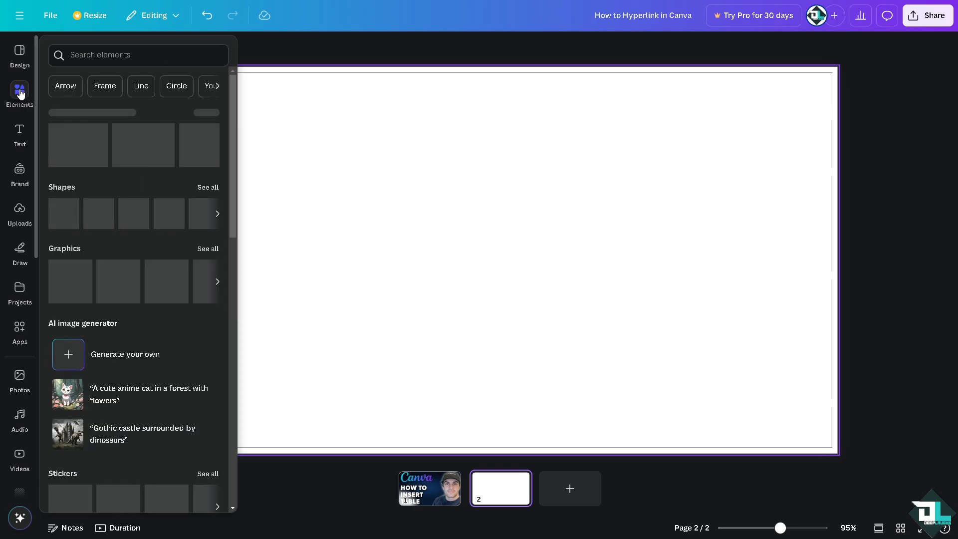
click(121, 55)
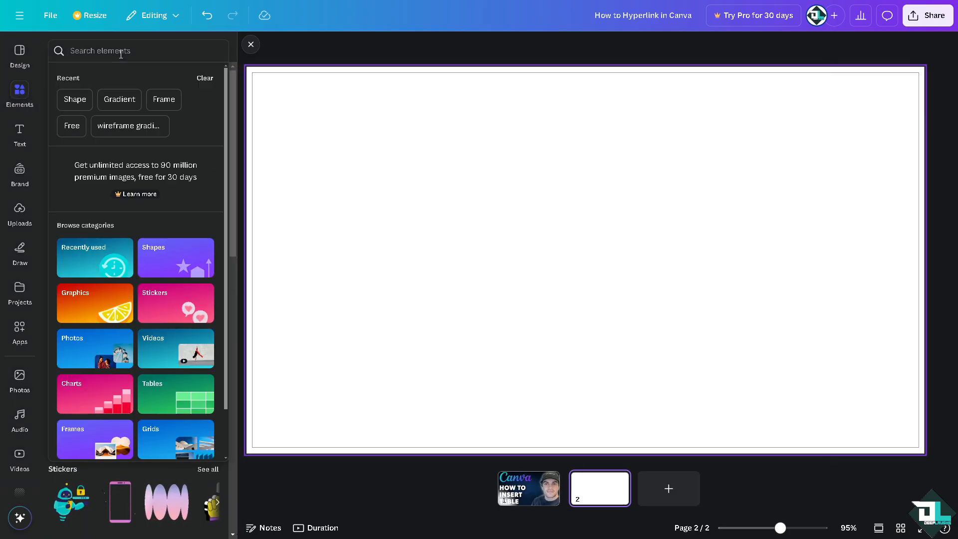
text(Table)
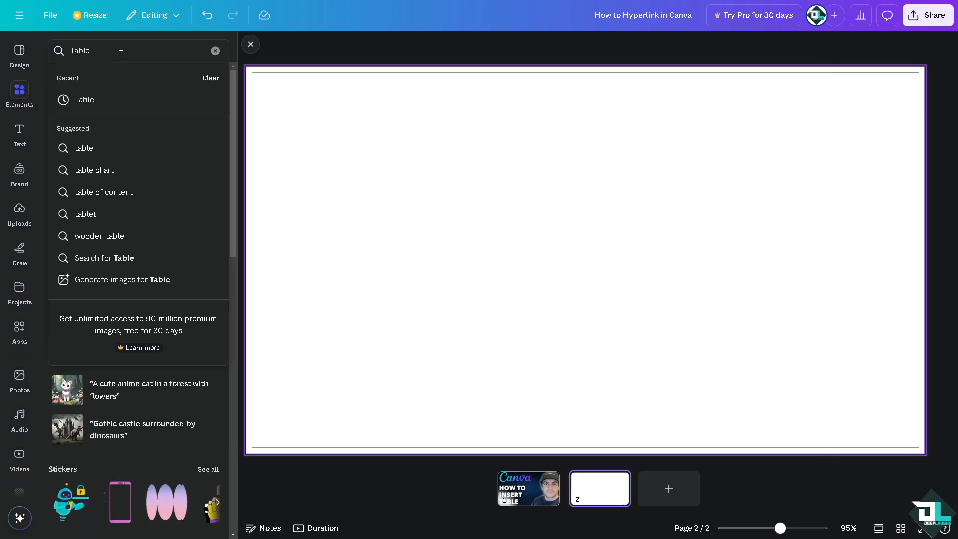
click(91, 102)
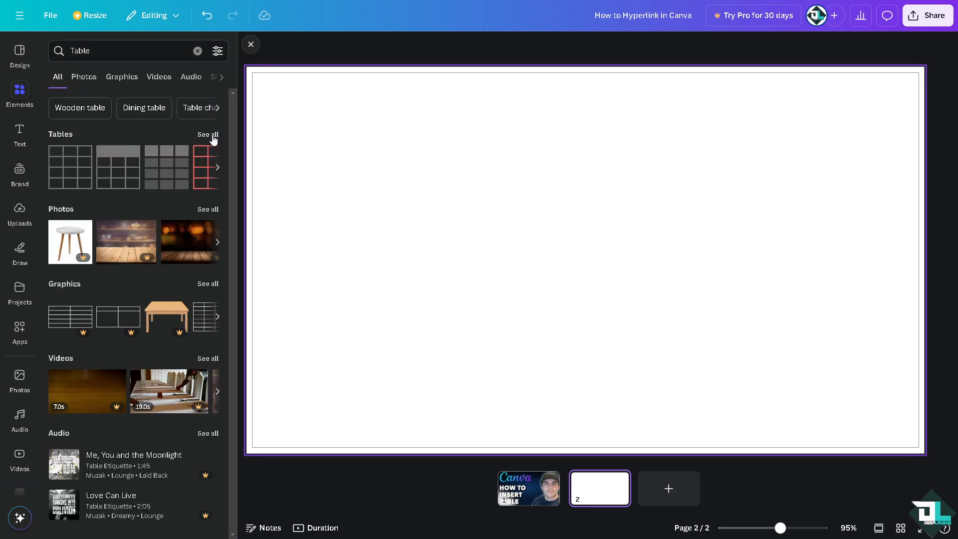
From the full Tables collection, insert the plain black-grid table and the dark-header table side by side along the page's upper edge.
click(212, 135)
click(127, 109)
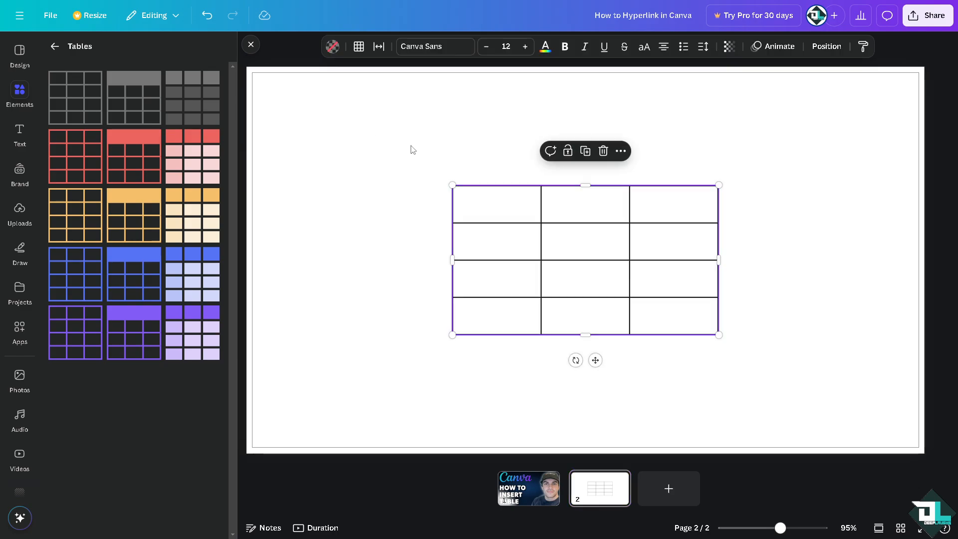
drag(506, 194, 308, 81)
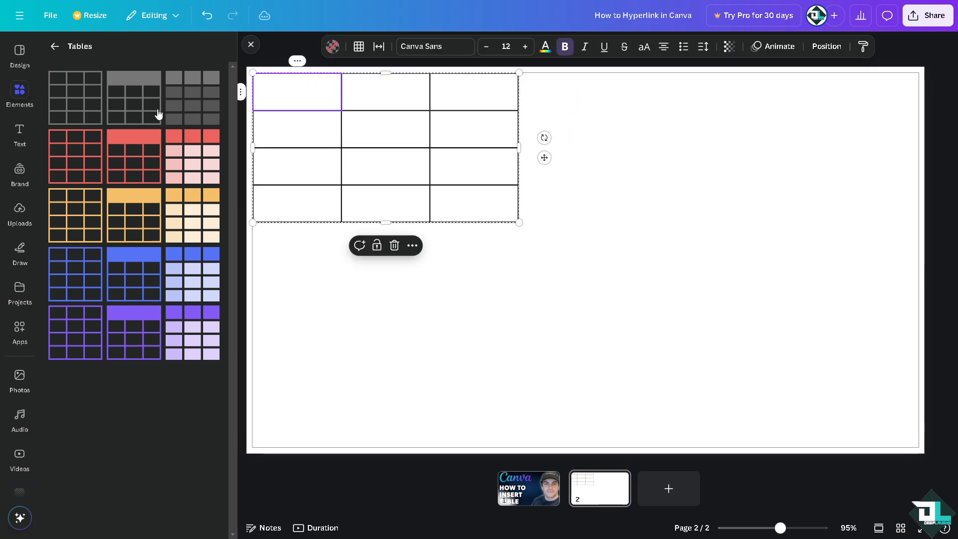
click(223, 113)
drag(513, 203, 587, 90)
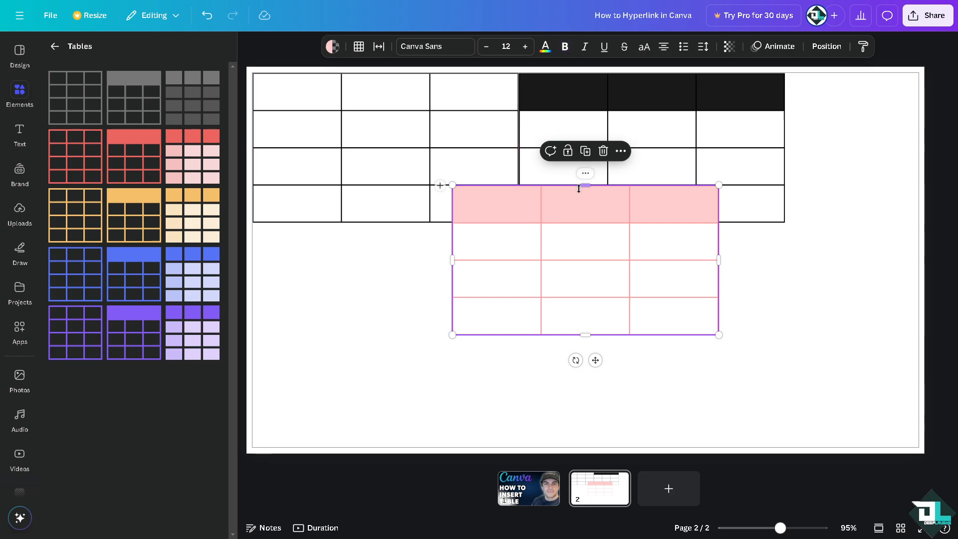
Place the red-header grid table and the filled red table side by side directly below the two black tables.
drag(545, 211, 367, 243)
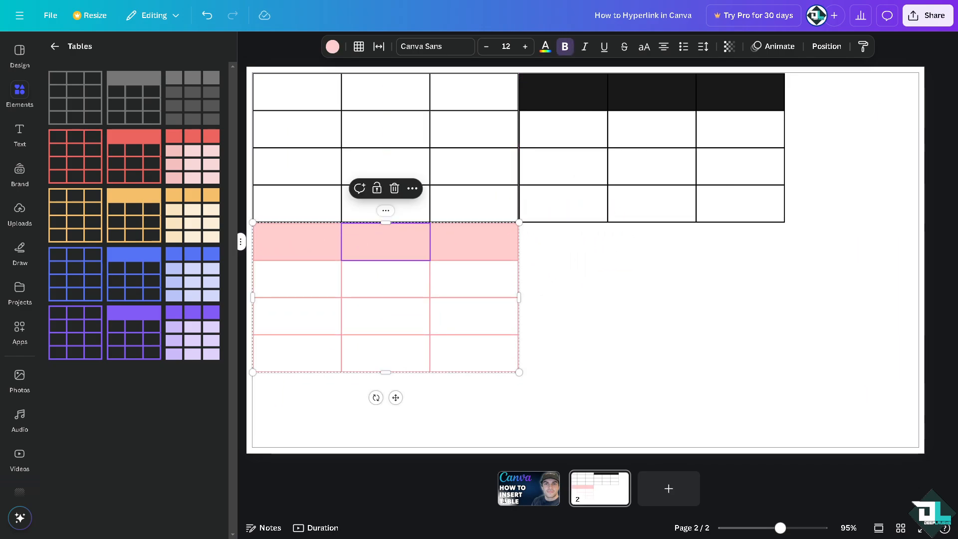
click(158, 226)
click(191, 163)
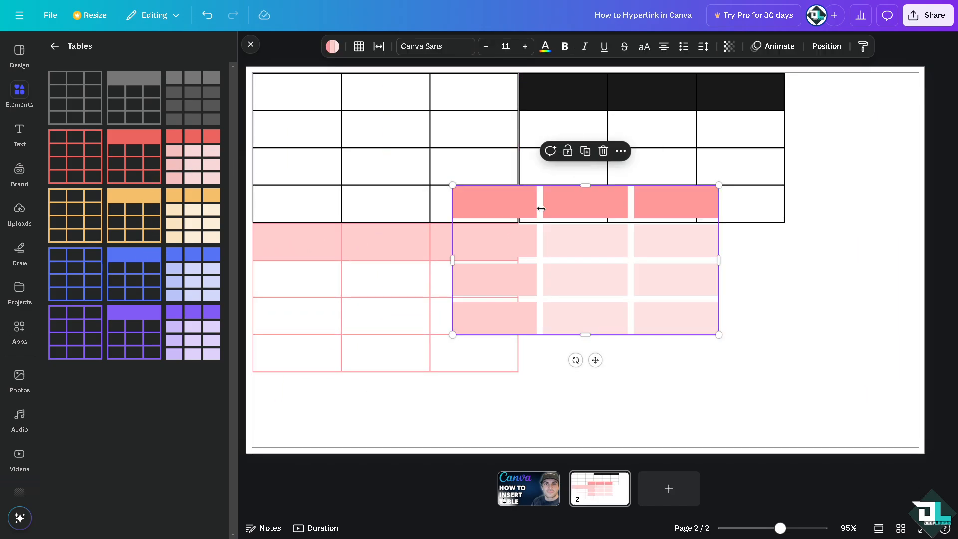
drag(560, 205, 626, 240)
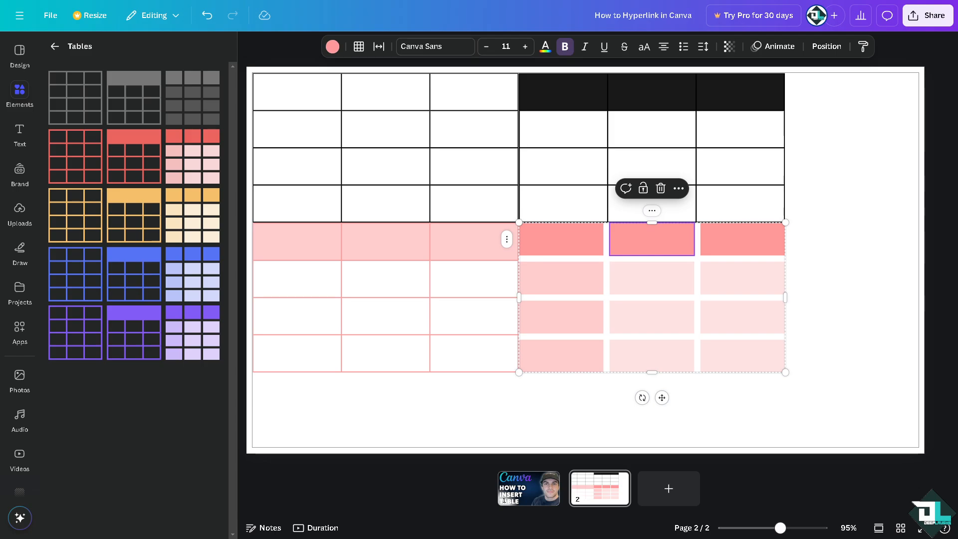
Try a blue background colour on the second page and undo it.
click(292, 50)
click(521, 47)
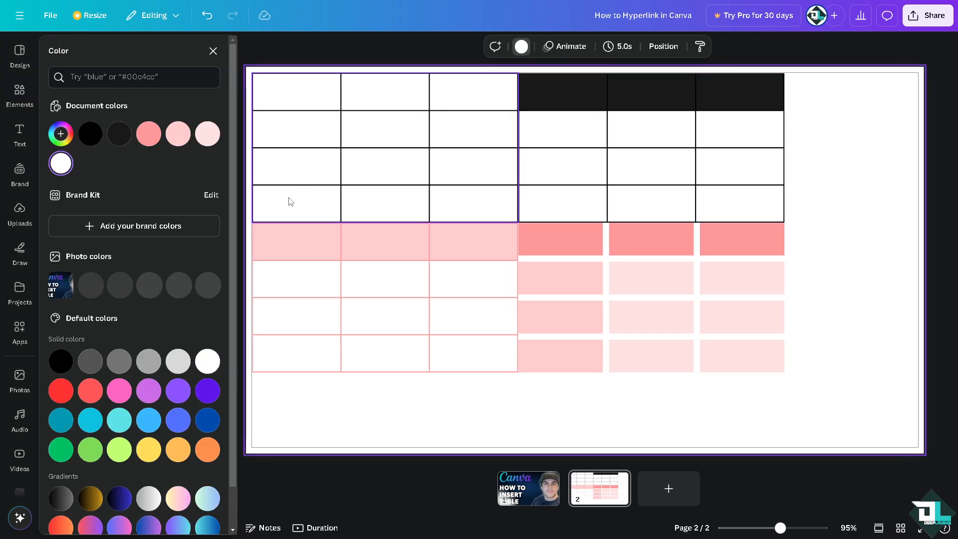
click(177, 420)
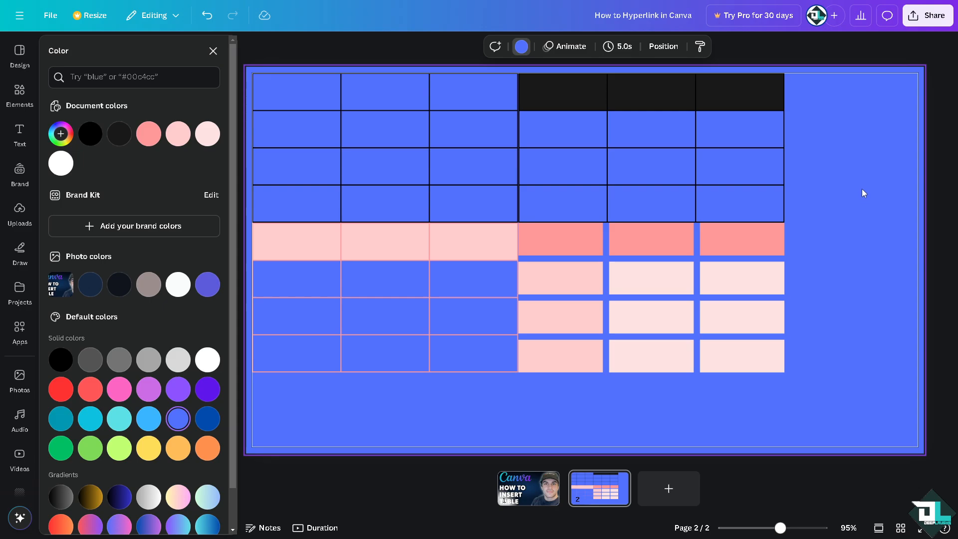
key(ctrl+z)
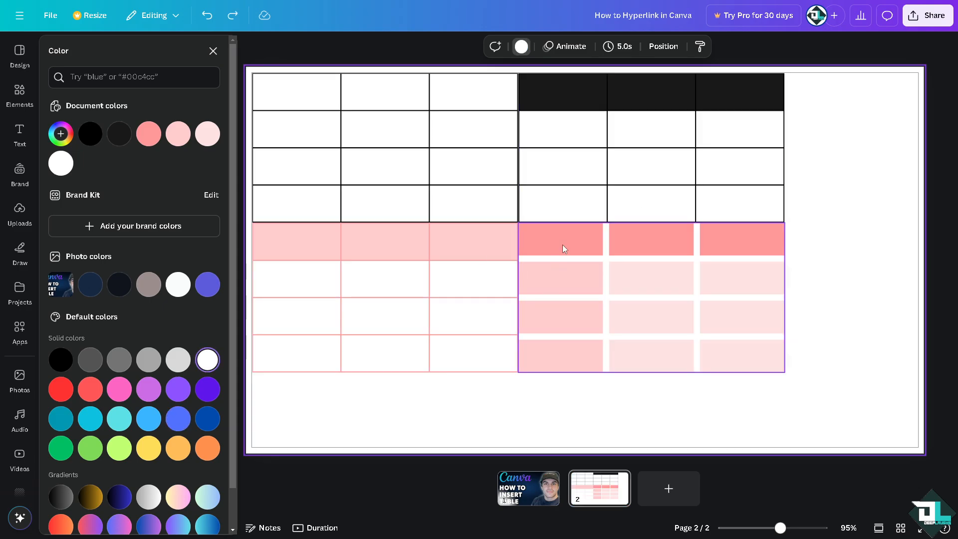
Close the colour choices and select all four tables on the page together.
click(549, 208)
click(213, 51)
shift+click(307, 118)
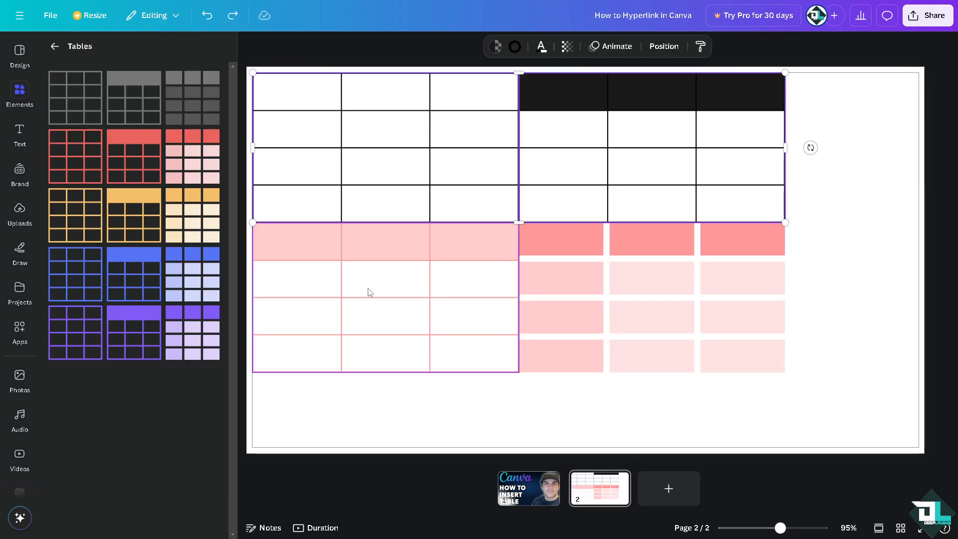
shift+click(369, 292)
shift+click(654, 305)
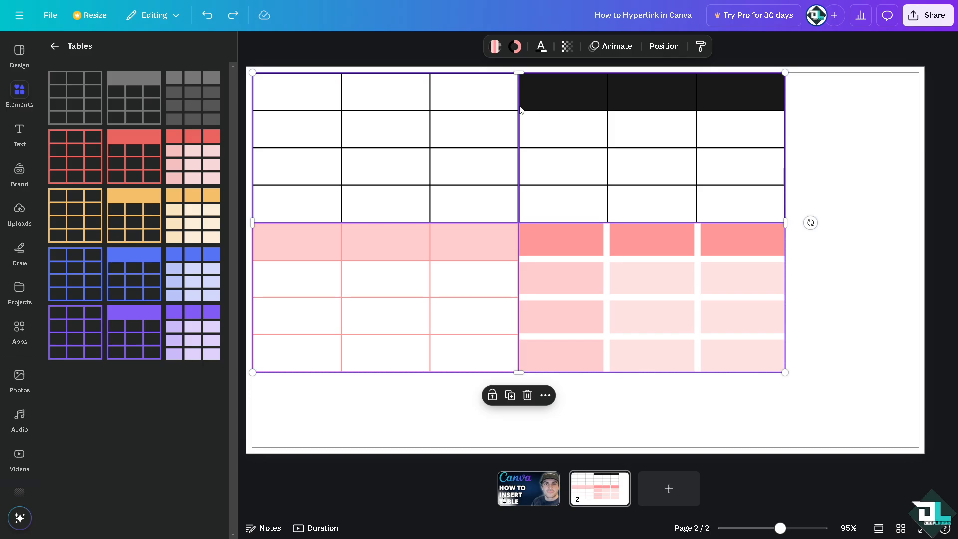
Review the row, column and table commands available for the middle header cell of the dark-header table.
click(549, 177)
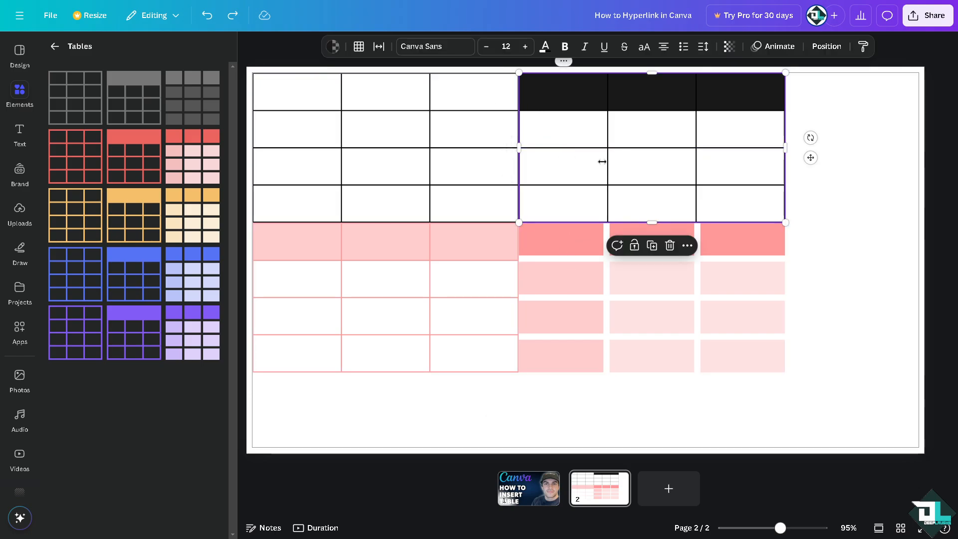
right_click(660, 87)
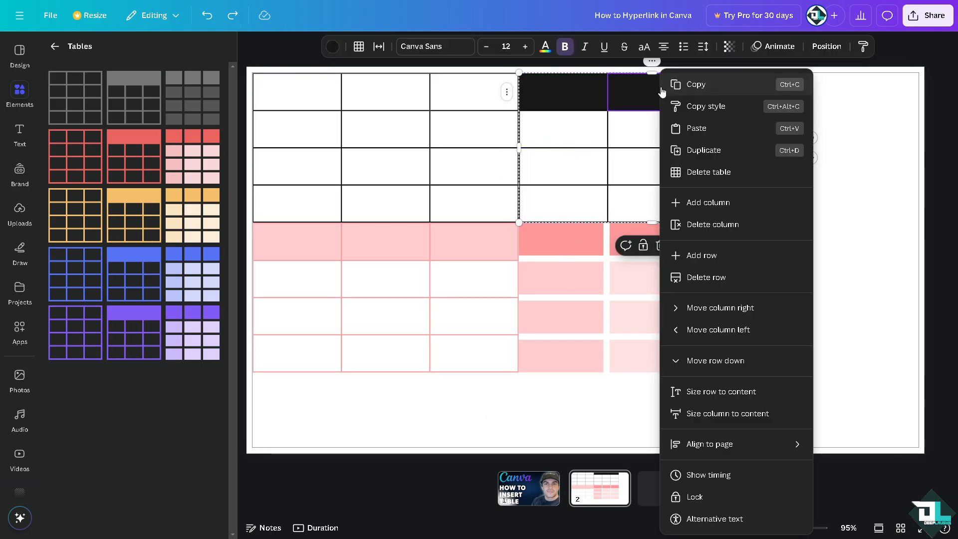
click(805, 202)
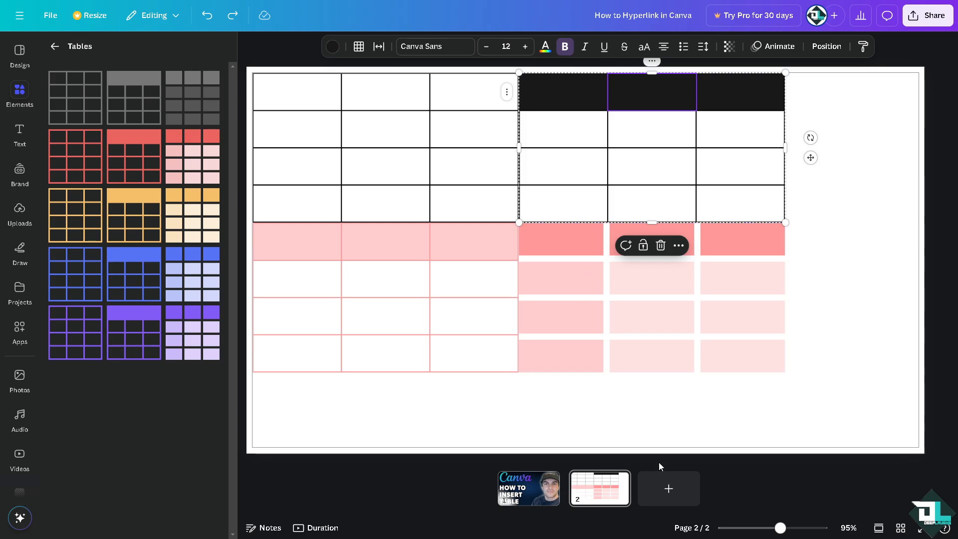
Add a blank third page and look through the Graphics results for "Table" before returning to all result types.
click(657, 488)
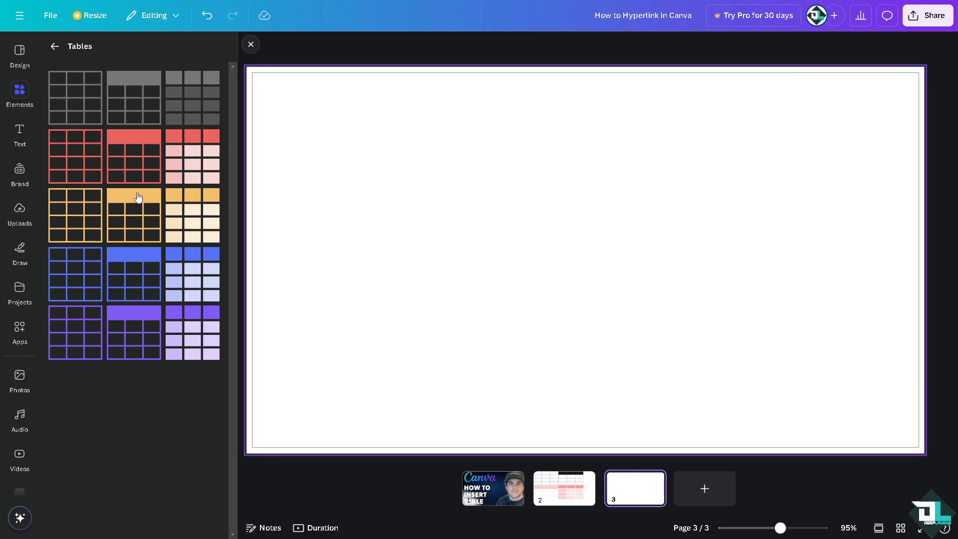
click(55, 46)
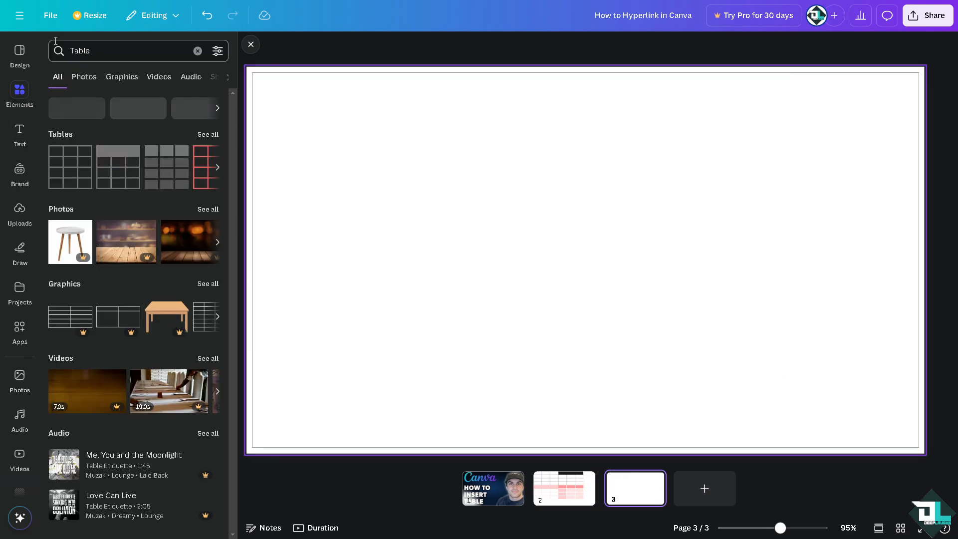
click(208, 283)
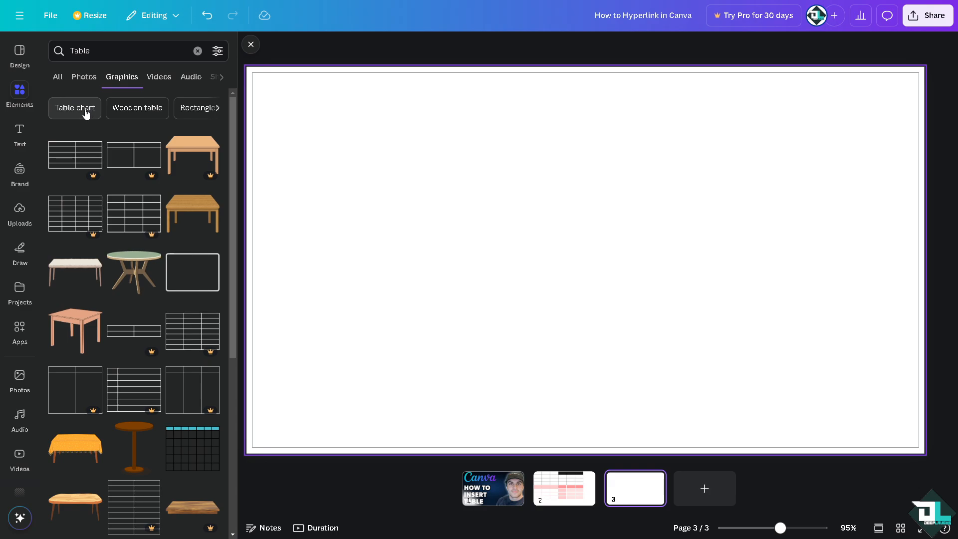
click(58, 76)
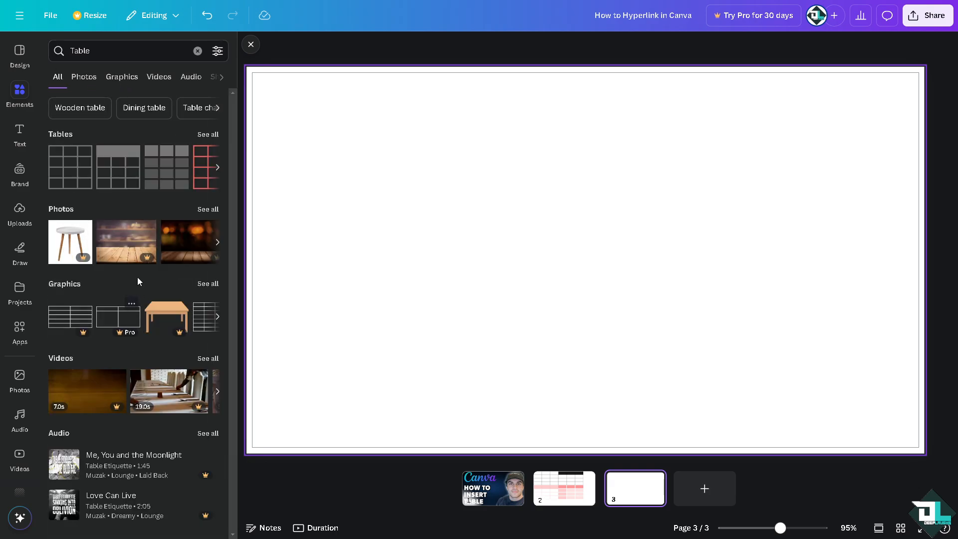
Clear the element search, add a square shape, and shrink it to a small flat bar in the page's upper-left corner.
click(114, 75)
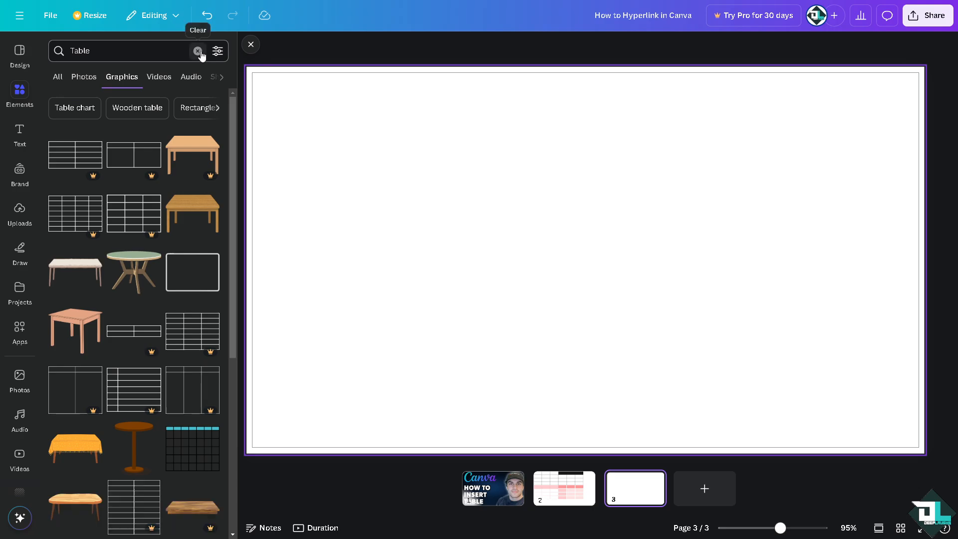
click(197, 50)
click(64, 178)
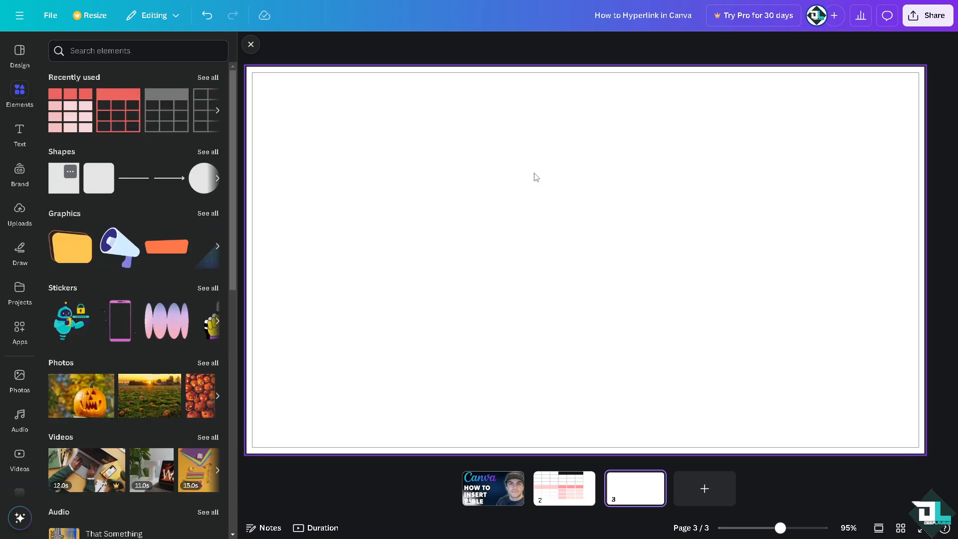
drag(575, 225, 305, 96)
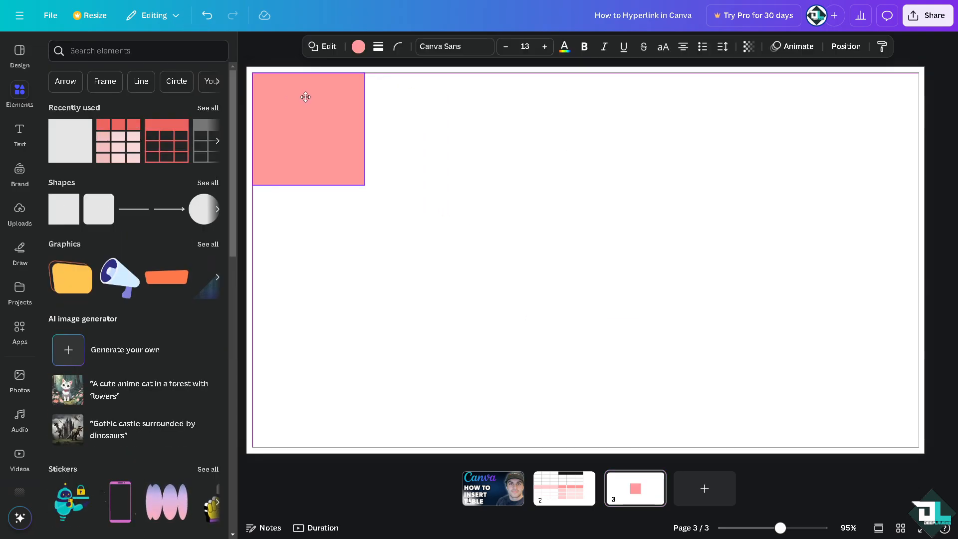
drag(365, 185, 308, 83)
click(352, 118)
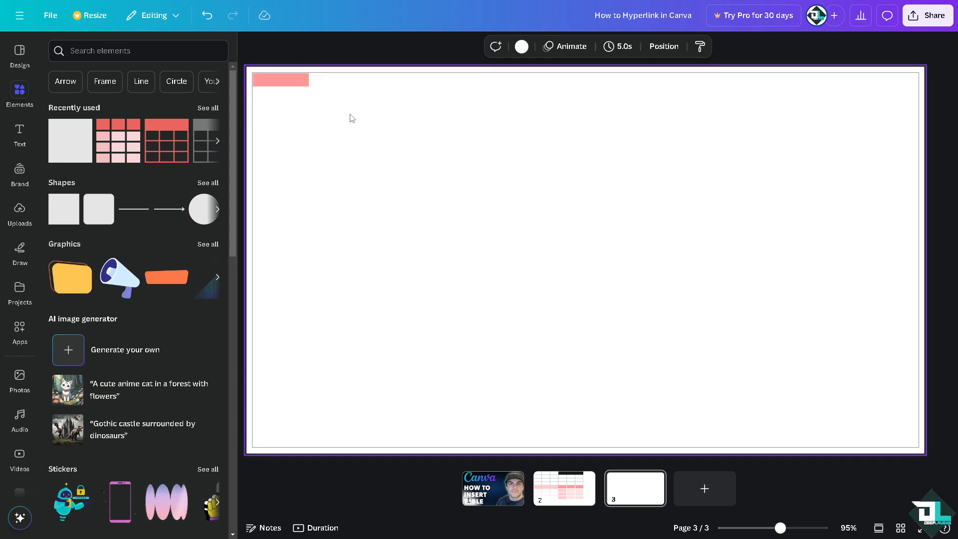
Duplicate the pink bar twice and line up the three bars edge to edge as a header strip.
click(302, 82)
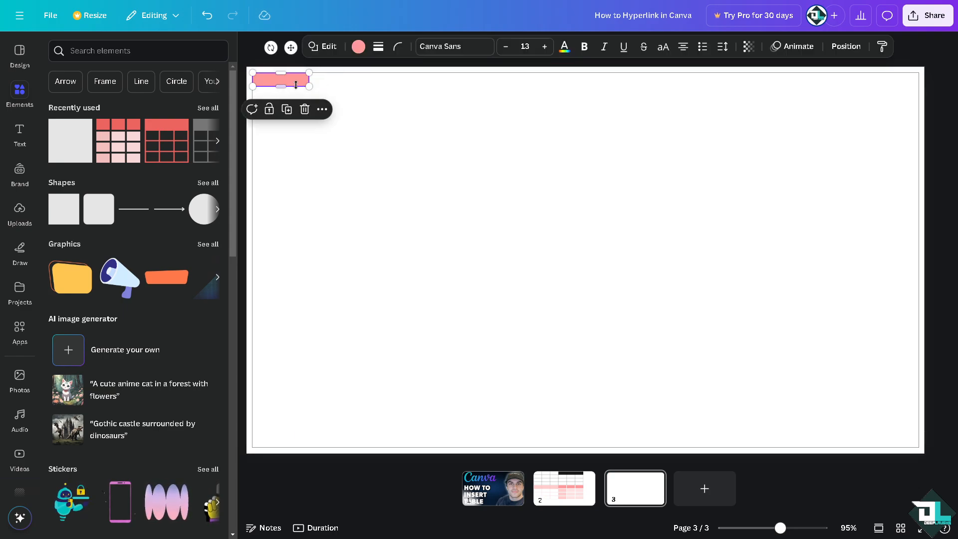
key(ctrl+d)
drag(289, 81, 432, 83)
key(ctrl+z)
click(335, 92)
key(ctrl+z)
click(327, 119)
key(ctrl+d)
click(392, 103)
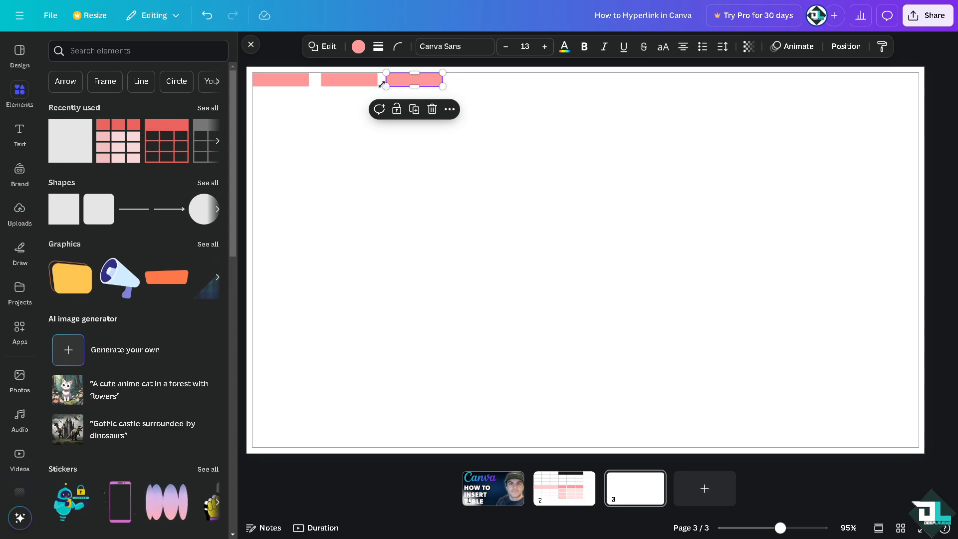
drag(349, 79, 342, 82)
drag(414, 79, 384, 80)
click(289, 82)
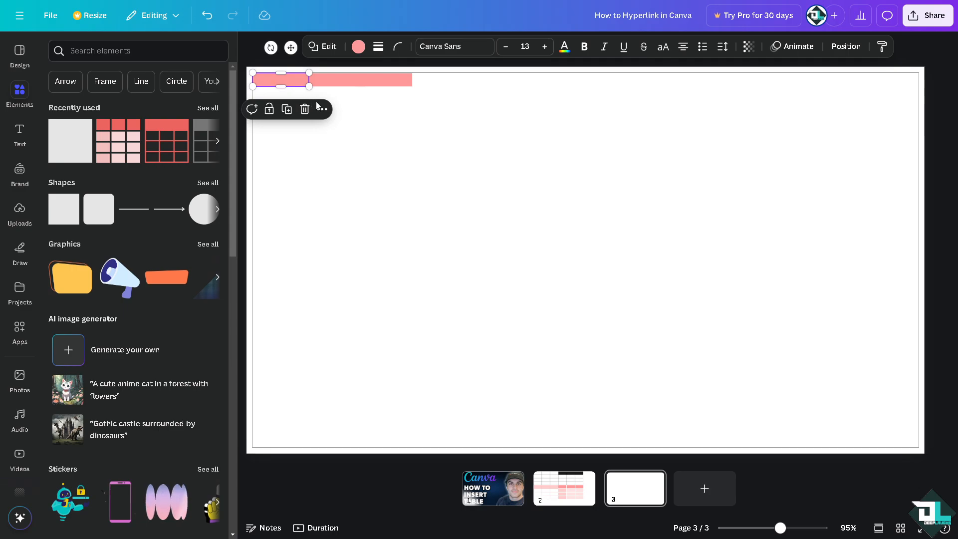
key(ctrl+d)
key(Delete)
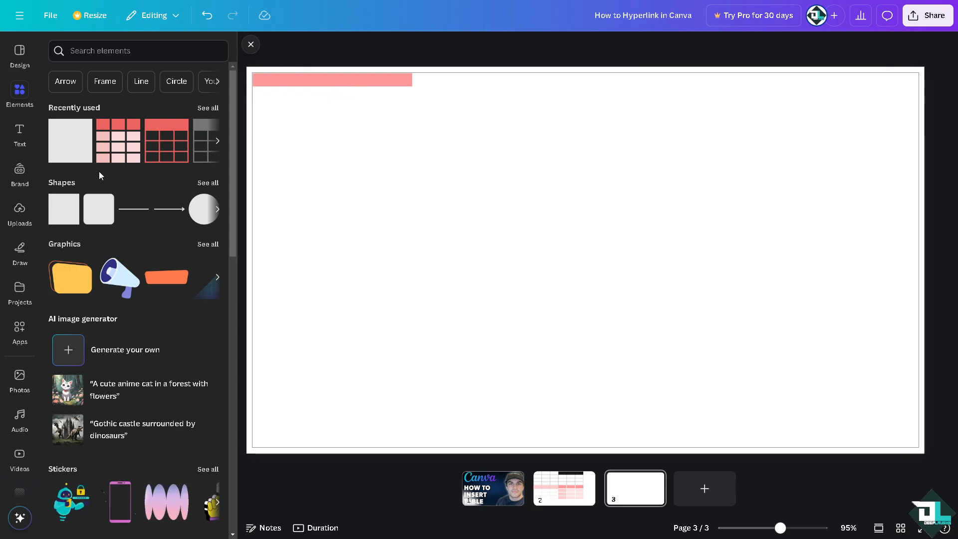
Add a line below the header strip, match it to the strip's width, and colour it the same pink.
click(136, 212)
drag(500, 265, 279, 151)
drag(489, 153, 411, 154)
click(475, 46)
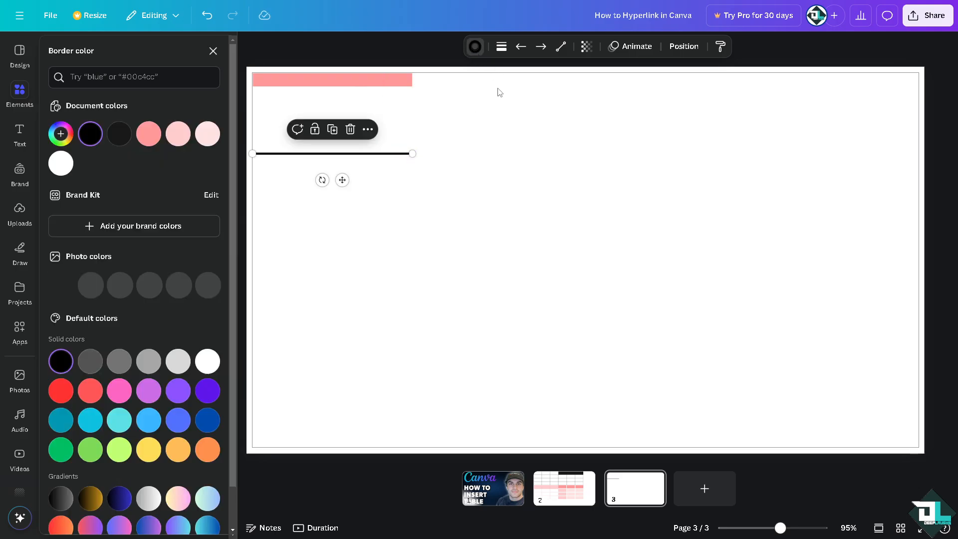
click(149, 133)
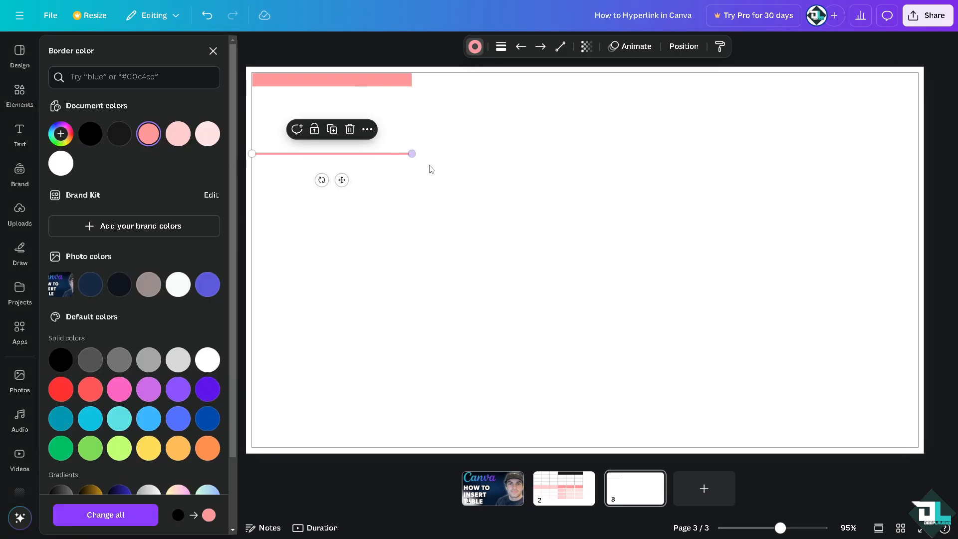
Use copies of the pink line as vertical left and right borders between the header strip and the lower line.
drag(411, 153, 258, 77)
drag(256, 129, 253, 154)
click(291, 81)
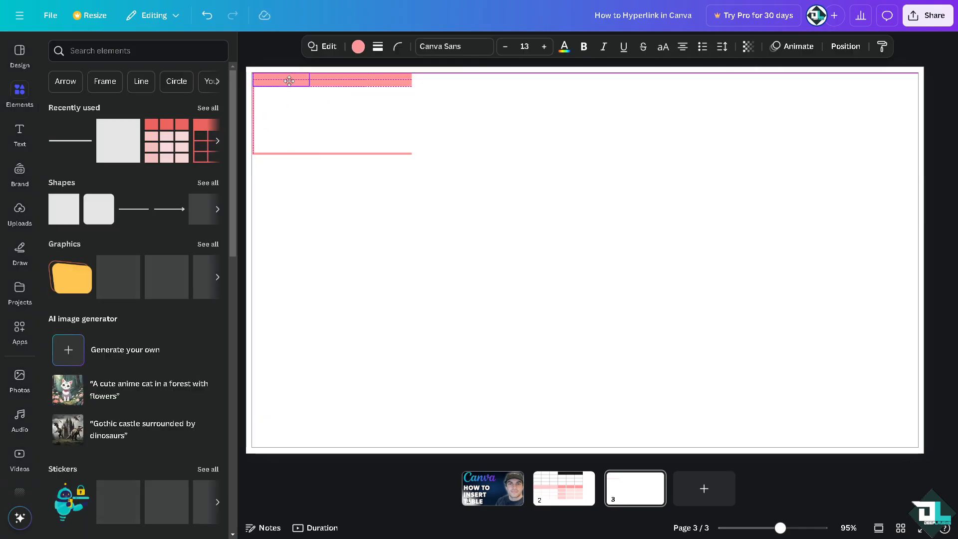
click(253, 143)
key(ctrl+d)
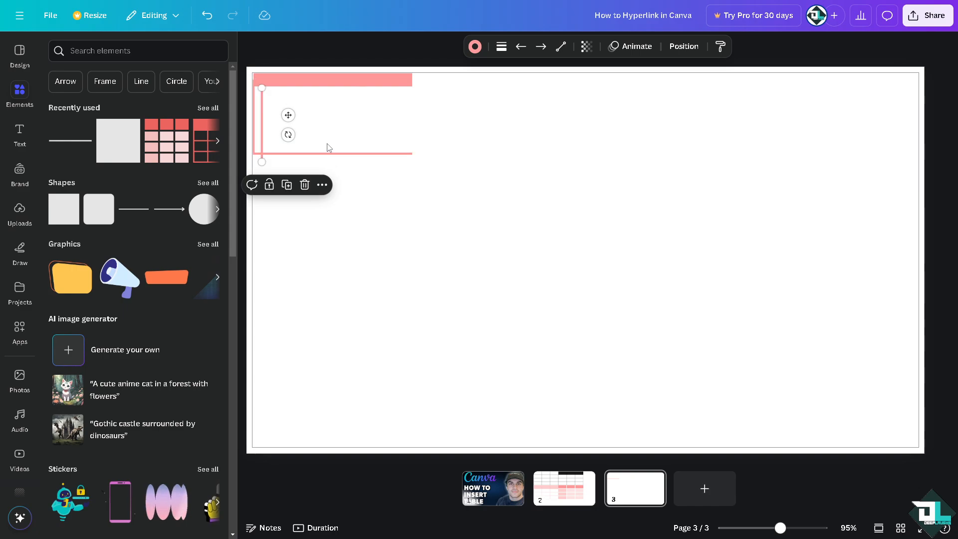
drag(264, 143, 411, 131)
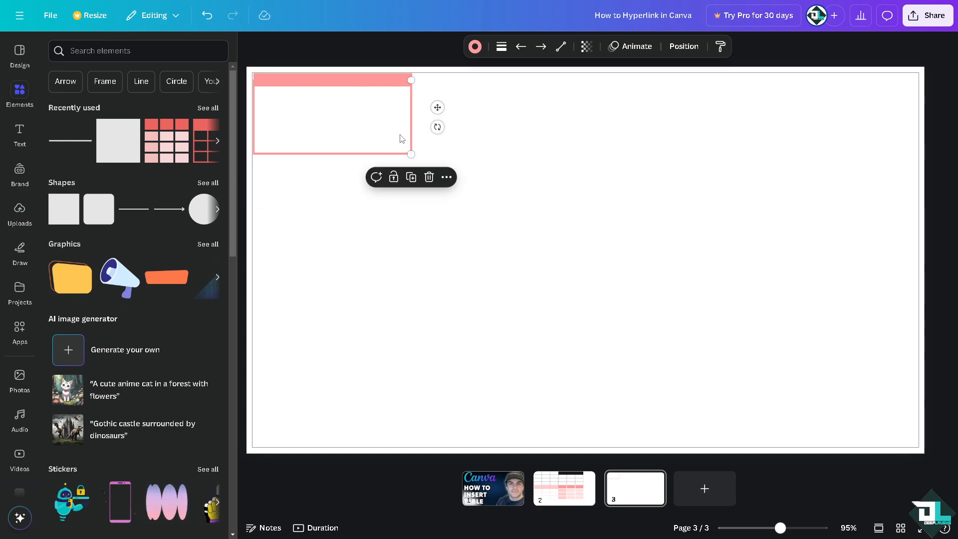
Duplicate the lower horizontal line into three row dividers between the header strip and the table's bottom edge.
click(366, 154)
key(ctrl+d)
drag(343, 159, 332, 133)
key(ctrl+d)
key(ctrl+d)
Group all the table pieces and arrange three copies of the group with the original in a two-by-two layout.
drag(306, 82, 307, 80)
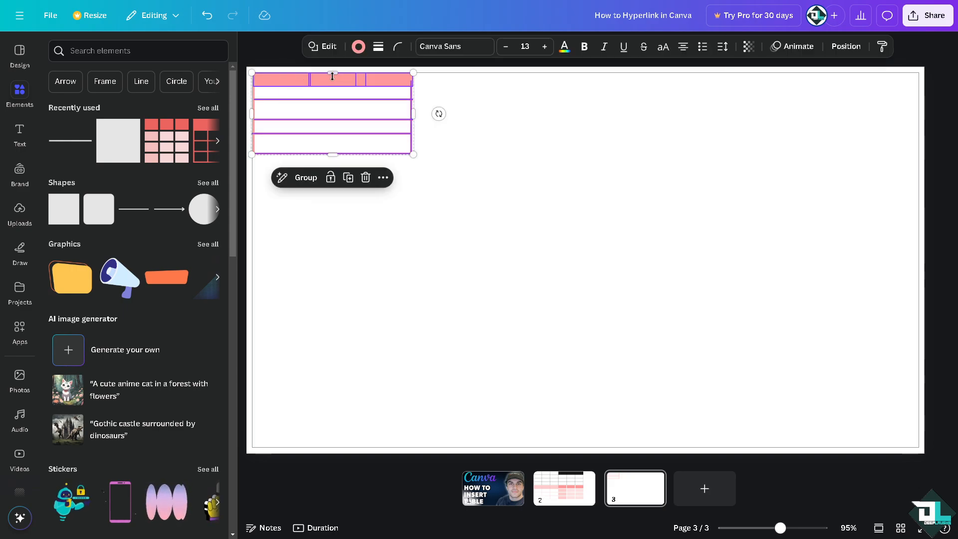
click(317, 176)
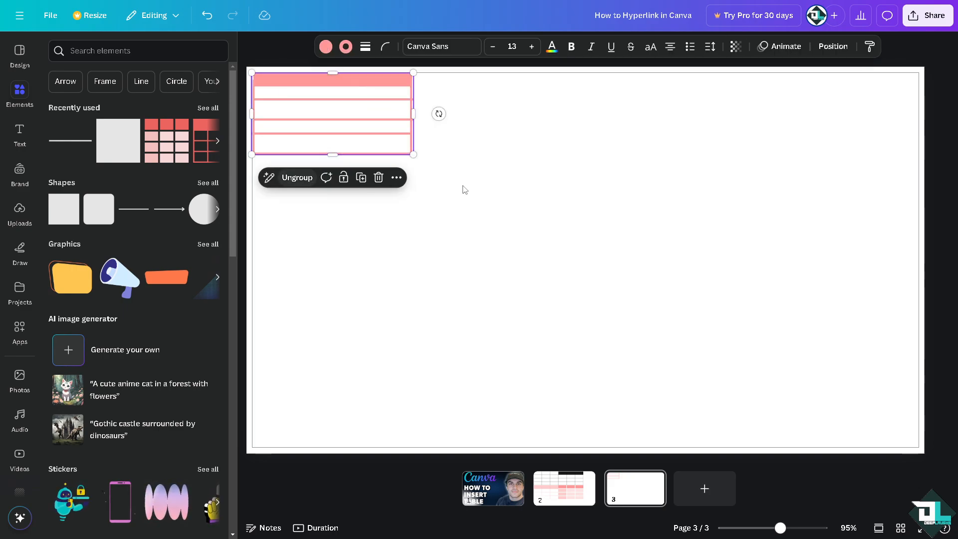
drag(355, 96, 340, 186)
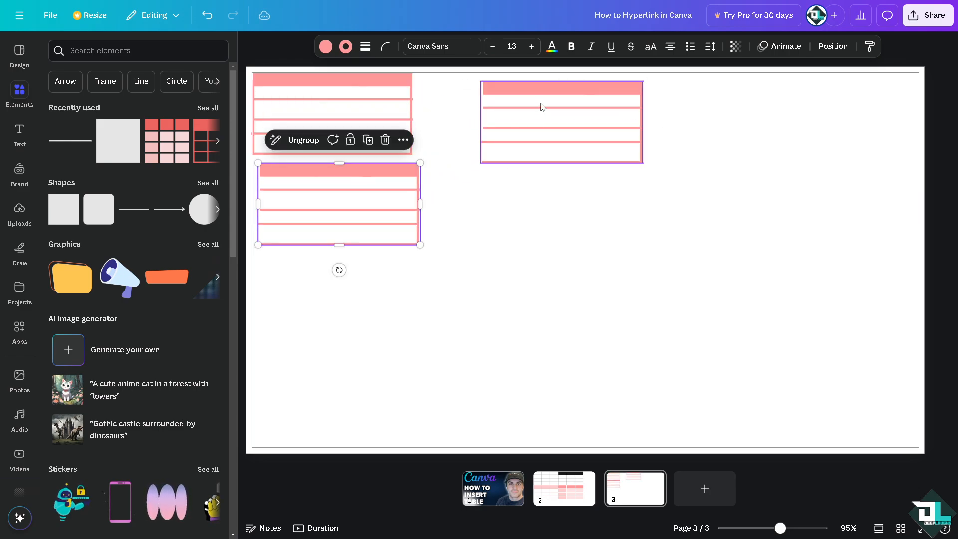
drag(542, 109, 480, 197)
key(ctrl+d)
key(ctrl+z)
drag(530, 123, 534, 170)
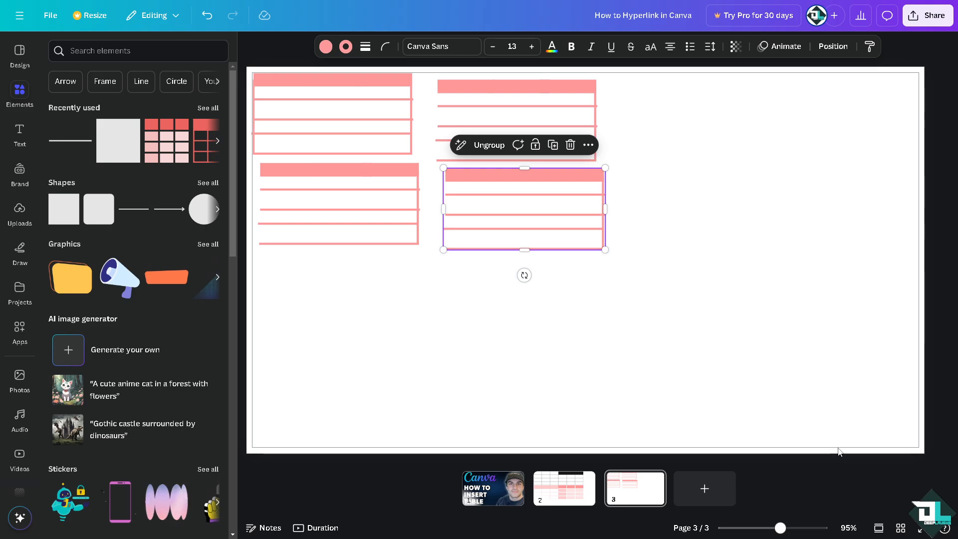
Present the design in full screen and go back from the third page to the first page.
click(922, 529)
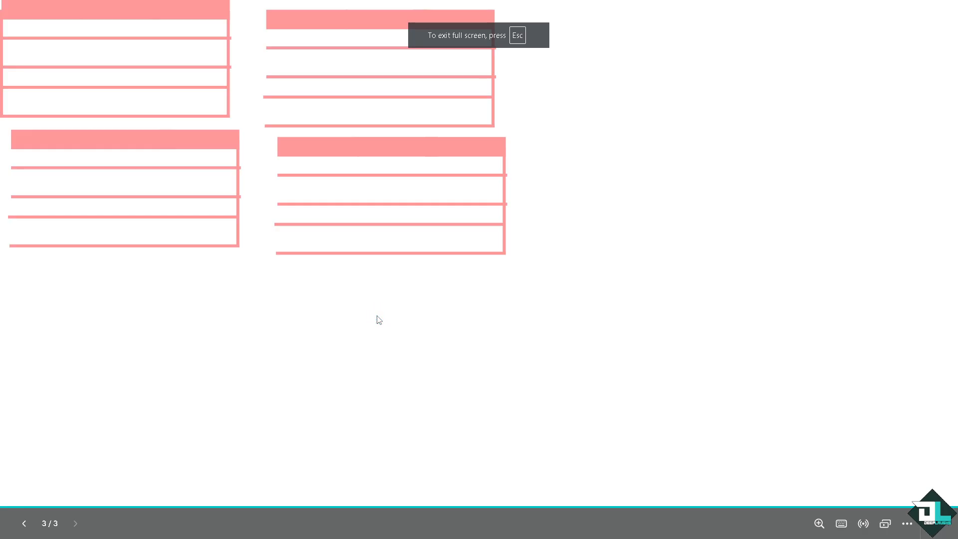
click(448, 371)
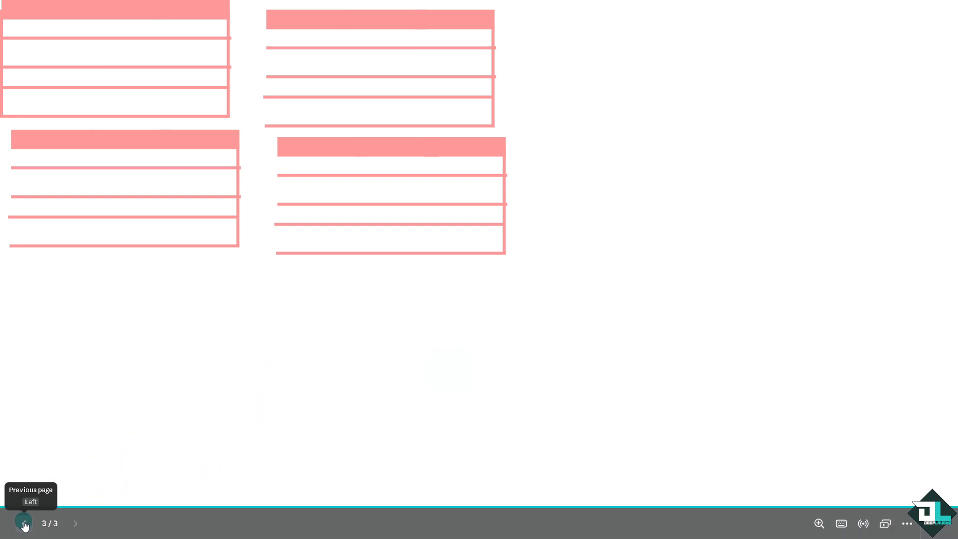
click(24, 523)
click(24, 524)
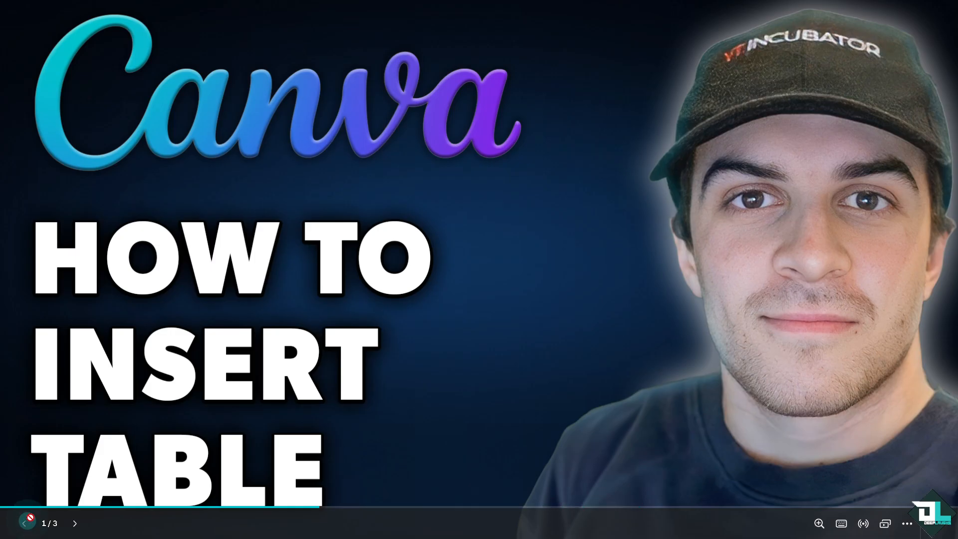